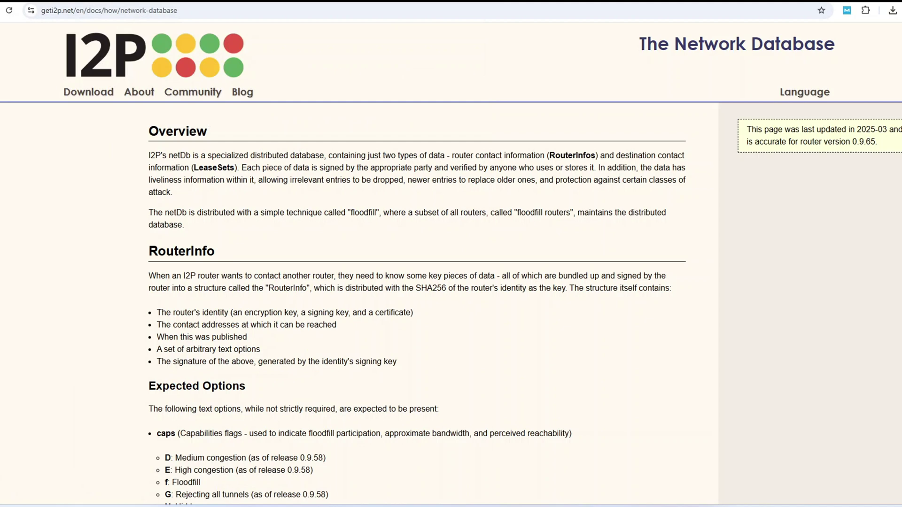
Step: Scroll down through the netDb options on the Network Database page
scroll(451, 282, down, 3)
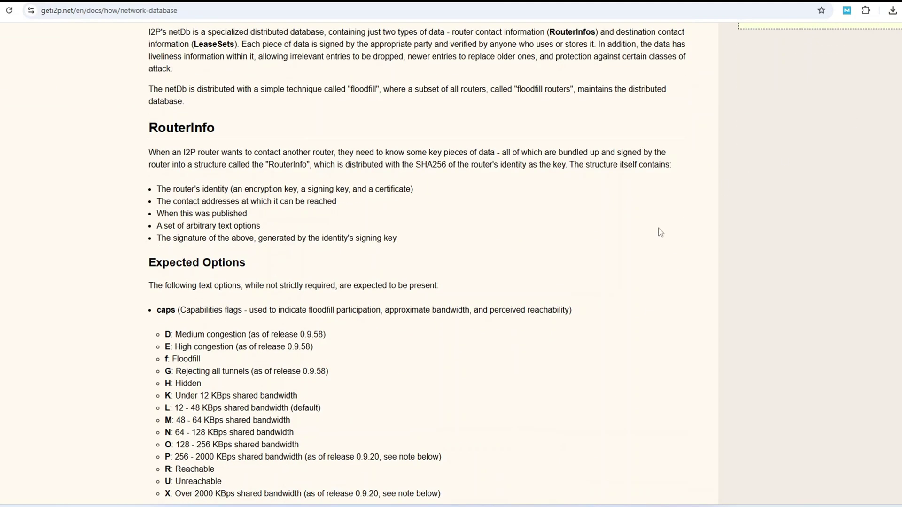
scroll(660, 232, down, 2)
scroll(660, 232, down, 1)
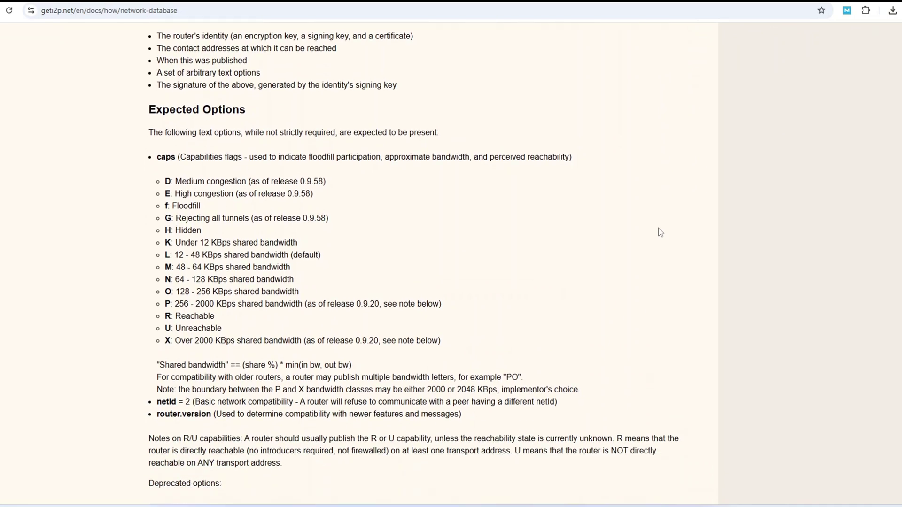
scroll(660, 232, down, 1)
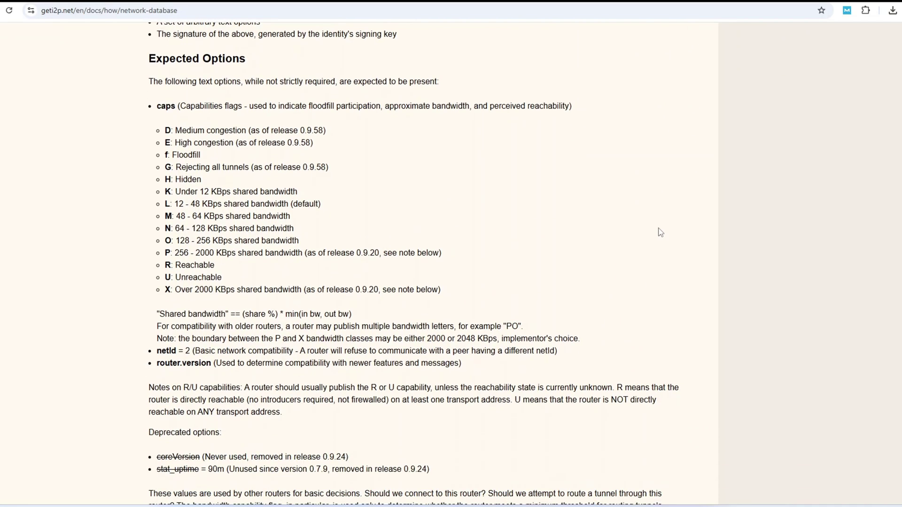
scroll(660, 232, down, 1)
scroll(660, 232, down, 1)
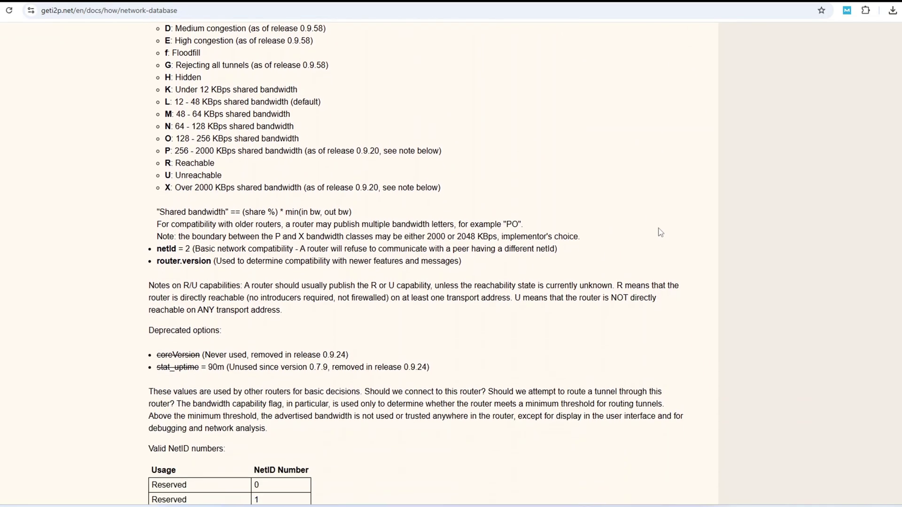
scroll(661, 232, down, 2)
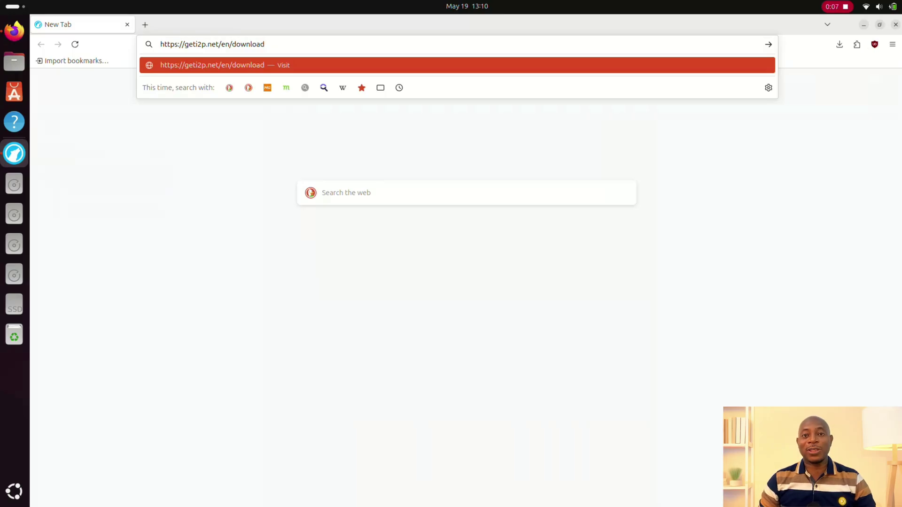
Step: Load the geti2p.net download page and scroll to the Linux installer section
key(Return)
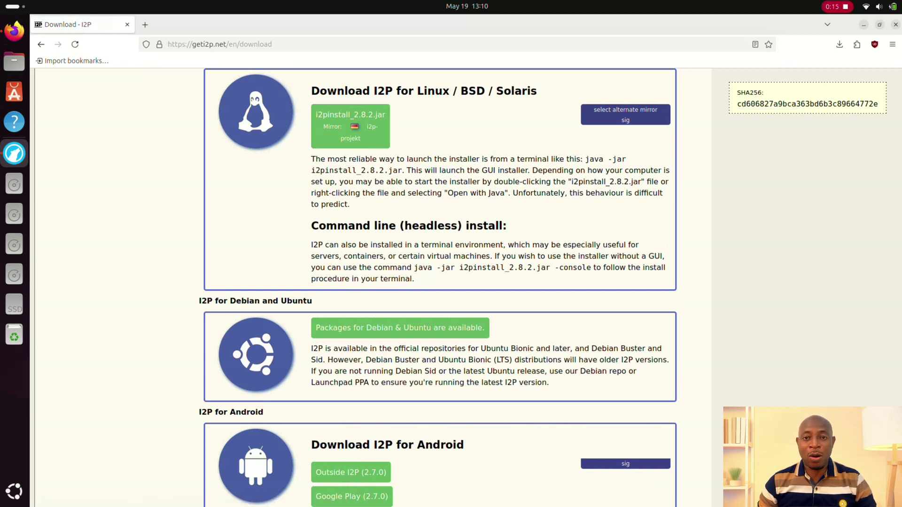
scroll(440, 287, up, 10)
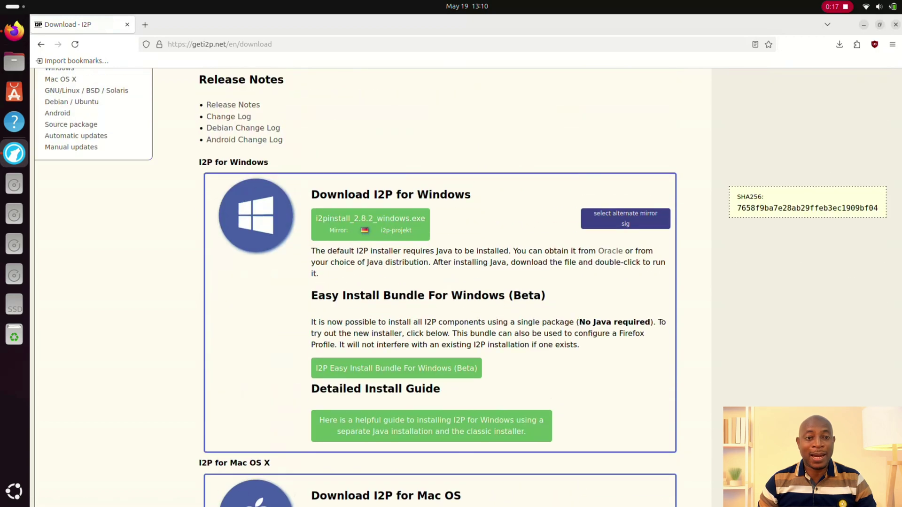
scroll(440, 286, down, 5)
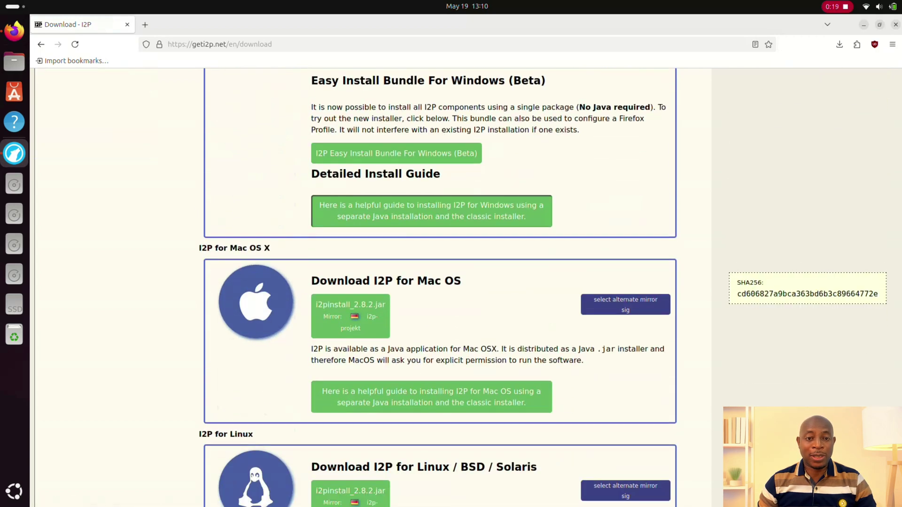
scroll(350, 247, down, 5)
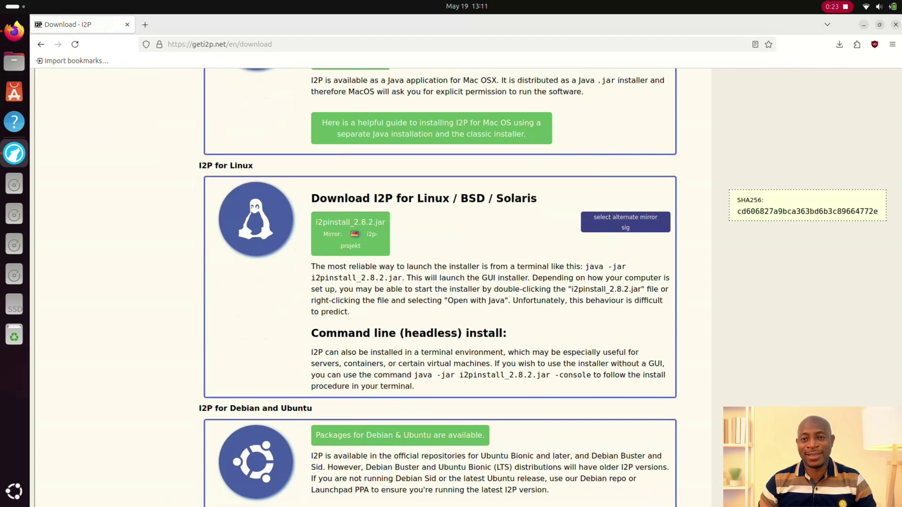
scroll(350, 183, down, 1)
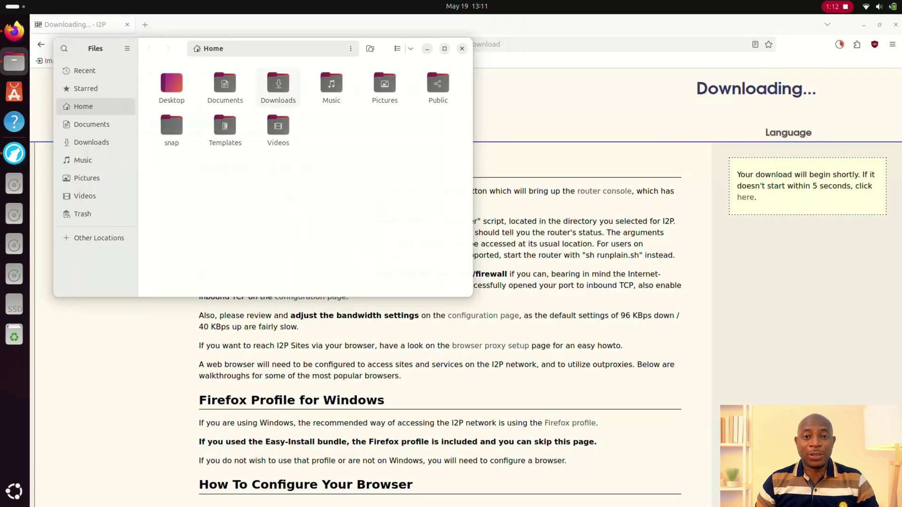
Step: Open the Downloads folder and refresh package lists with sudo apt update
double_click(278, 84)
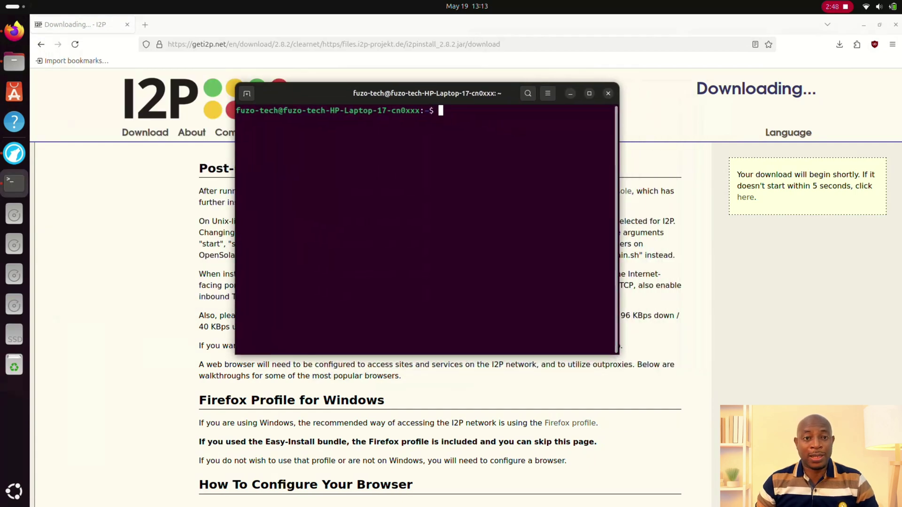
text(sudo apt update)
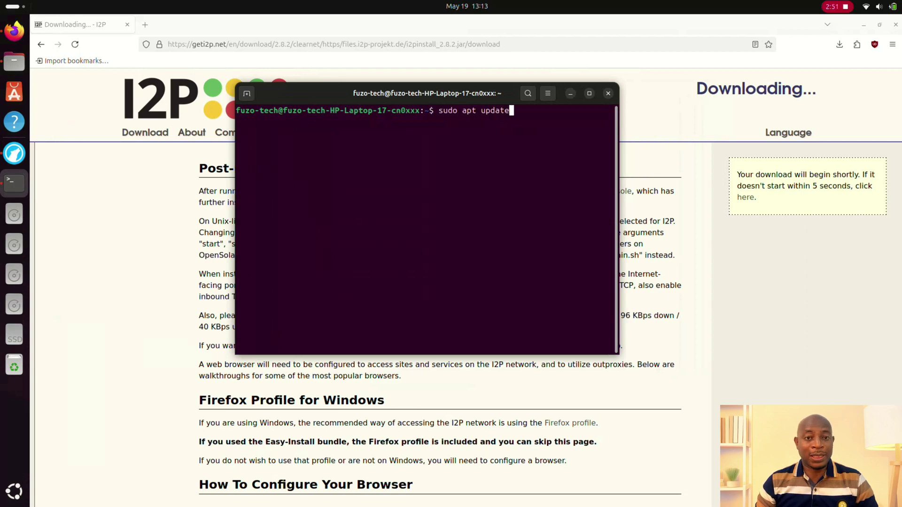
key(Return)
Step: Install default-jre with sudo apt install, authorising with the password and confirming with y
key(Return)
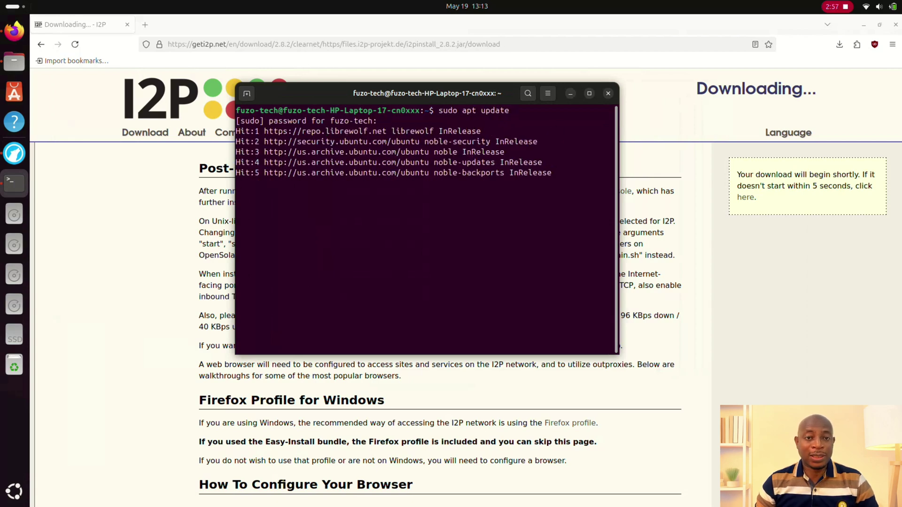
text(sudo apt install default-jre)
key(Return)
text(y)
key(Return)
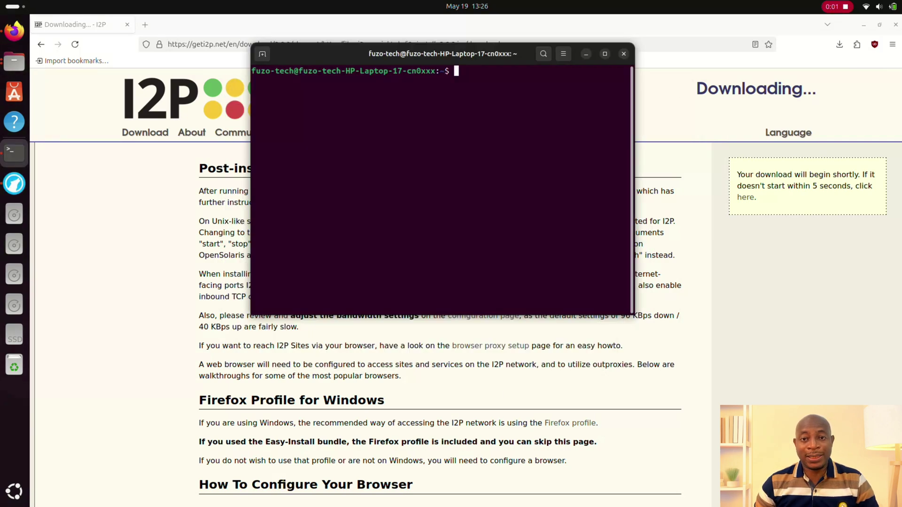
right_click(457, 70)
Step: Launch the installer with java -jar i2pinstall_2.8.2.jar and hide the terminal
click(469, 103)
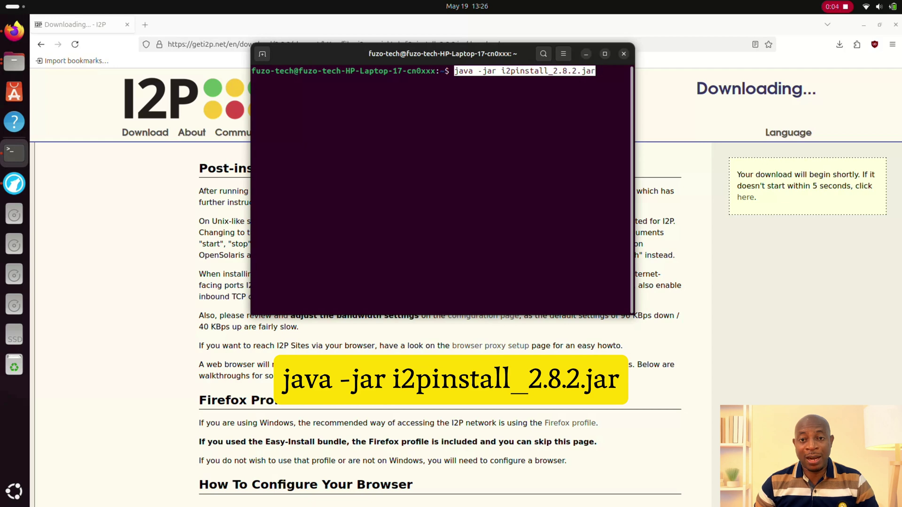
key(Return)
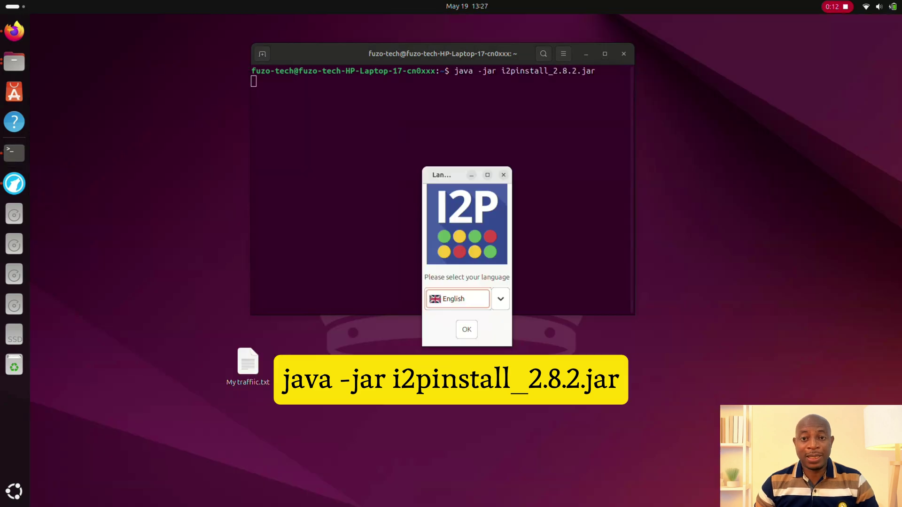
key(super+h)
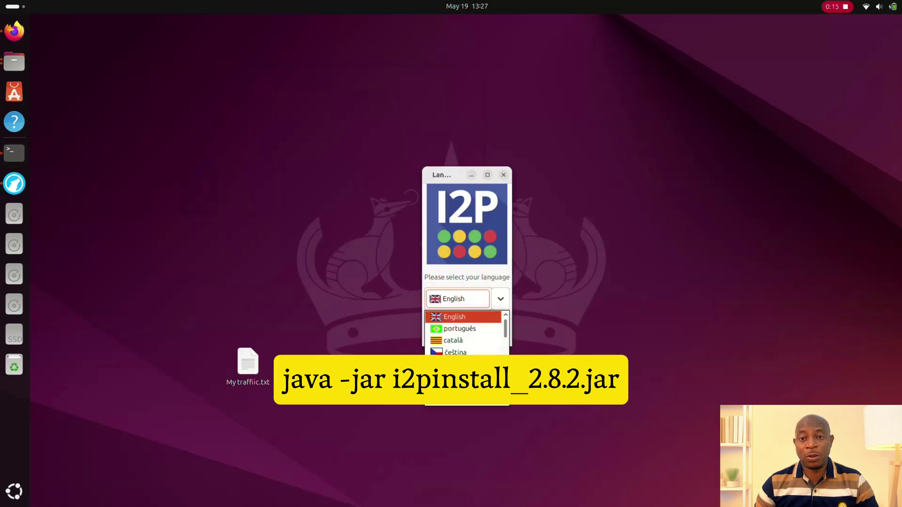
Step: Step through the installer in English, confirm creating the i2p directory, and reach completion
key(Return)
key(Return)
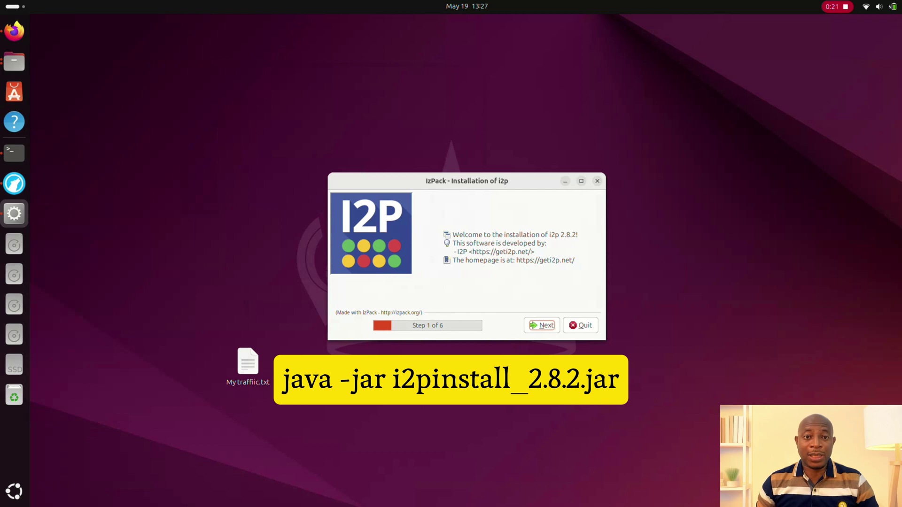
key(Return)
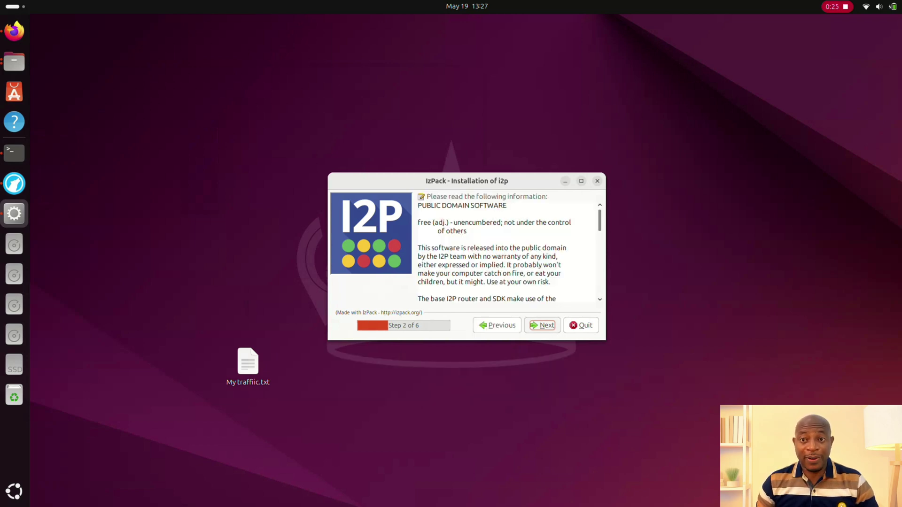
key(Return)
key(Return)
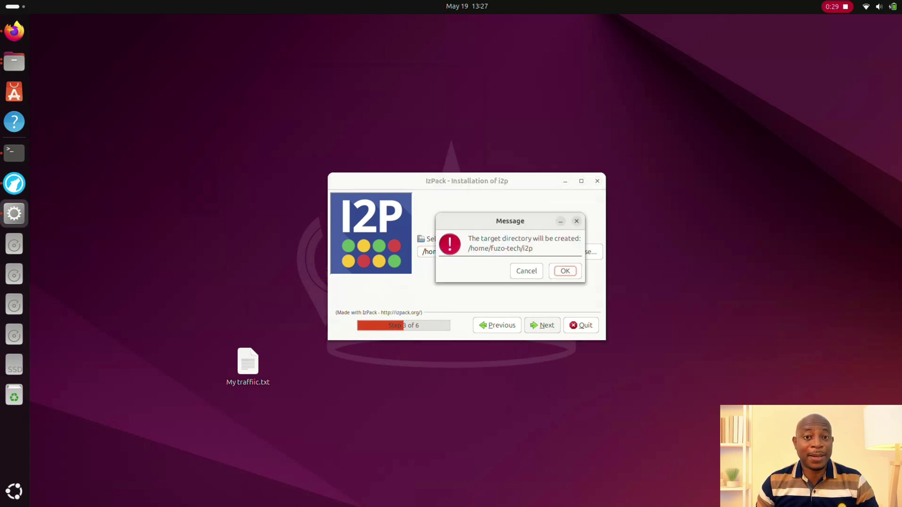
key(Return)
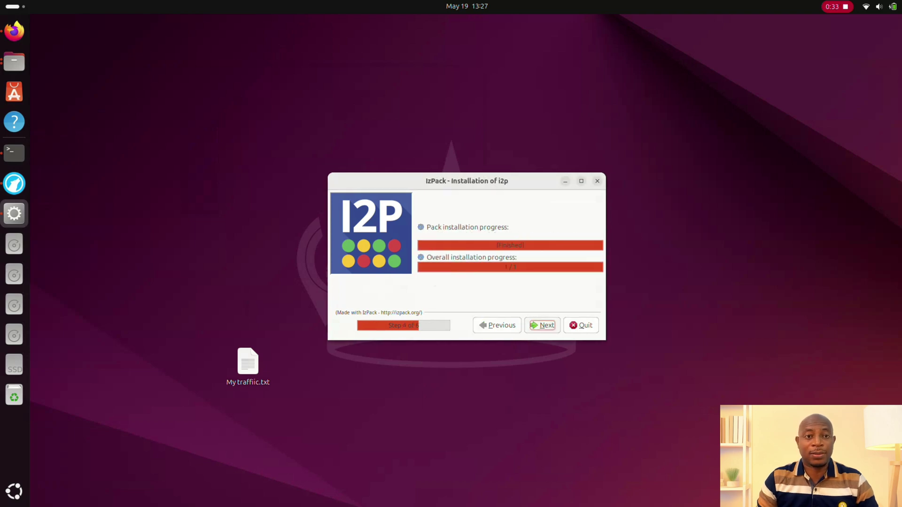
key(Return)
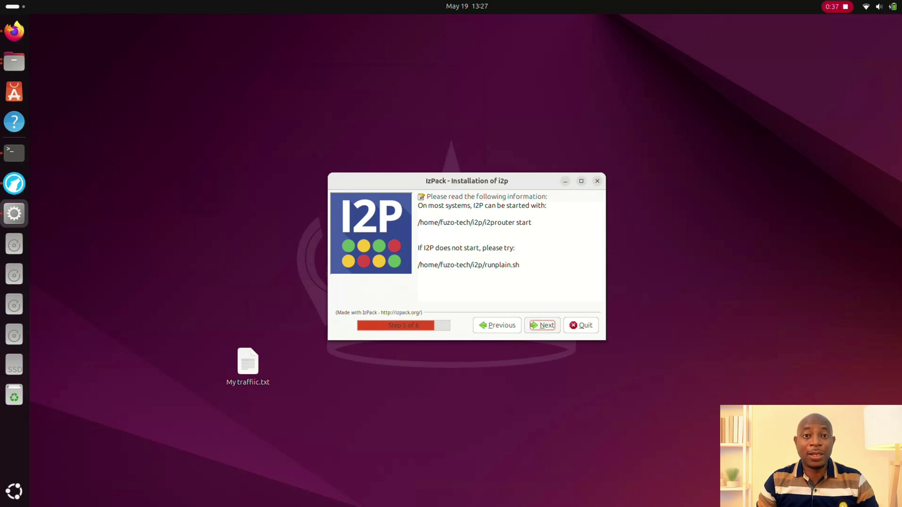
key(Return)
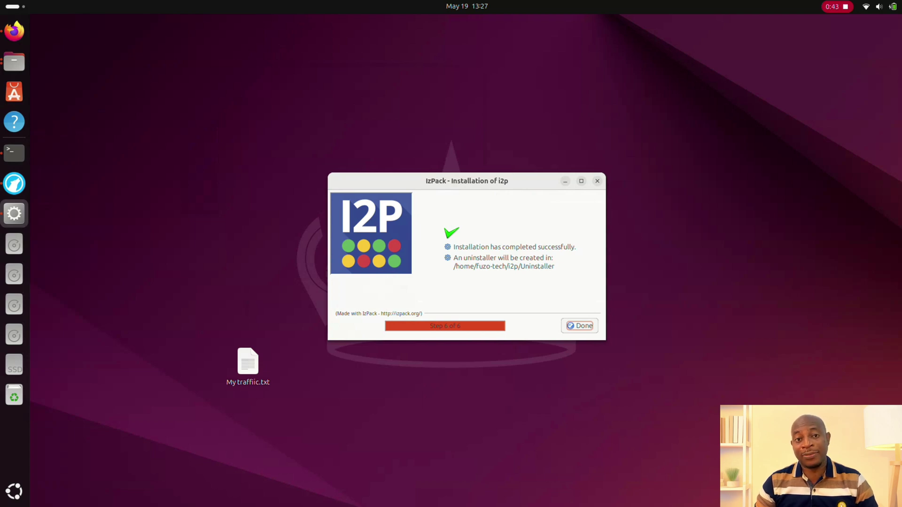
Step: Close the installer and run i2prouter start from the home i2p folder
key(Return)
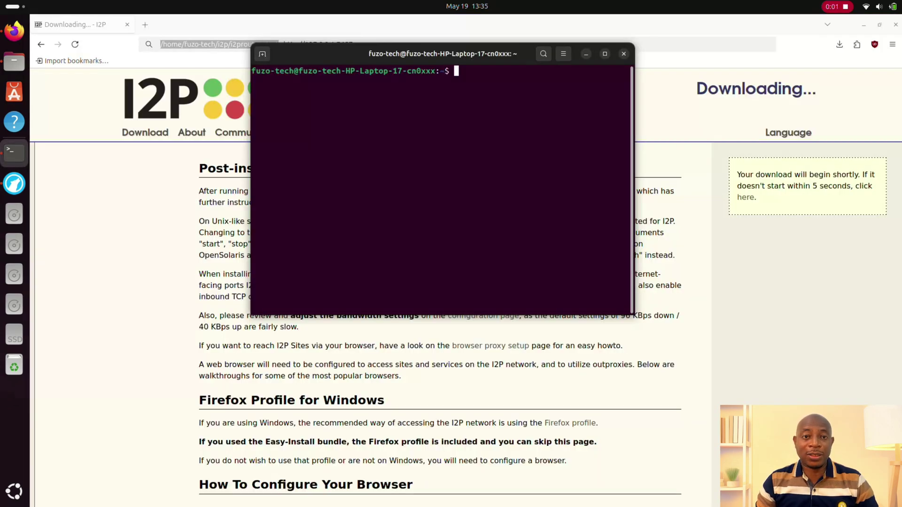
right_click(454, 70)
click(474, 106)
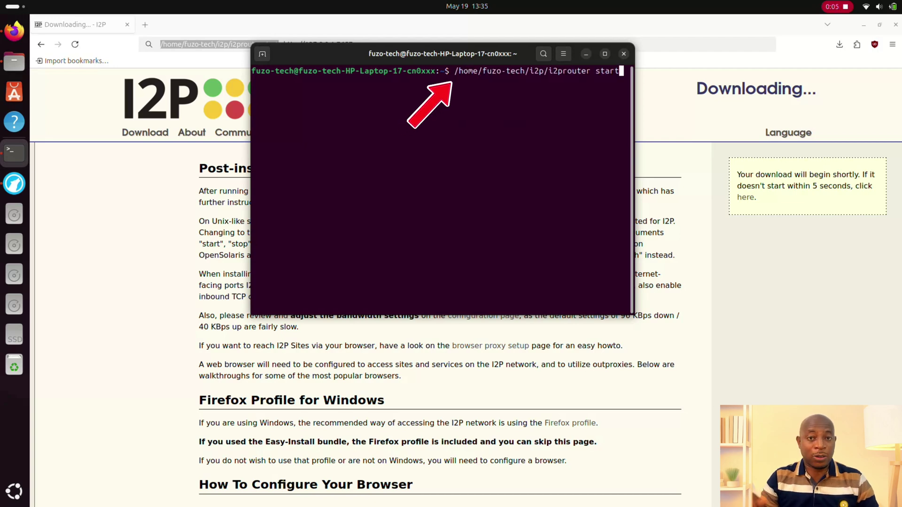
key(Return)
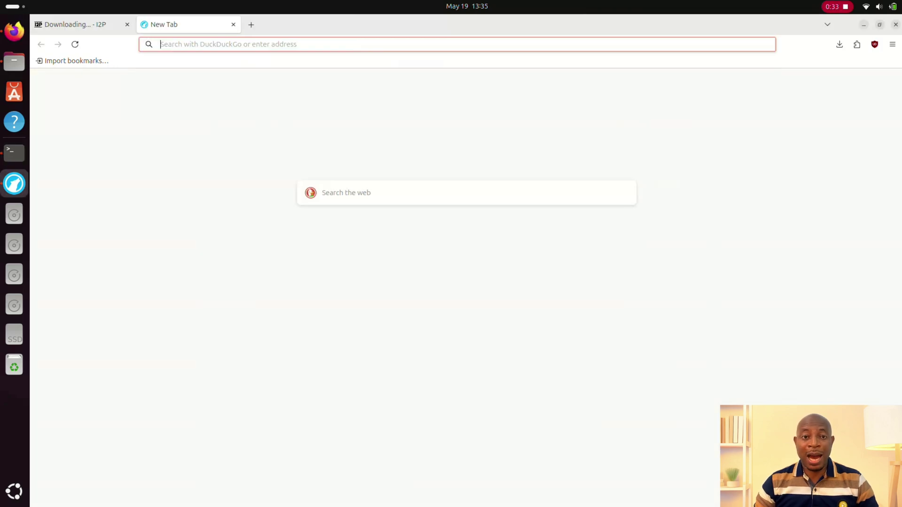
Step: Load the I2P router console at 127.0.0.1:7657 in a new tab
key(Down)
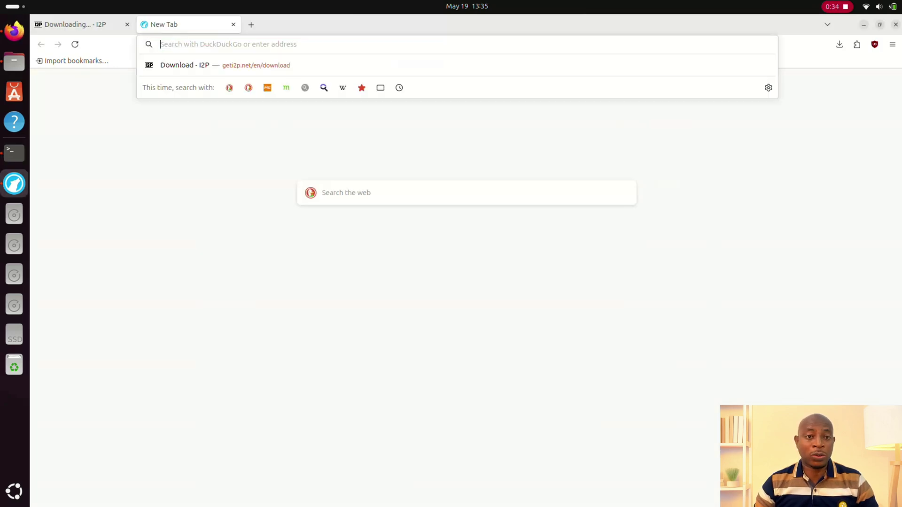
text(http://127.0.0.1:7657)
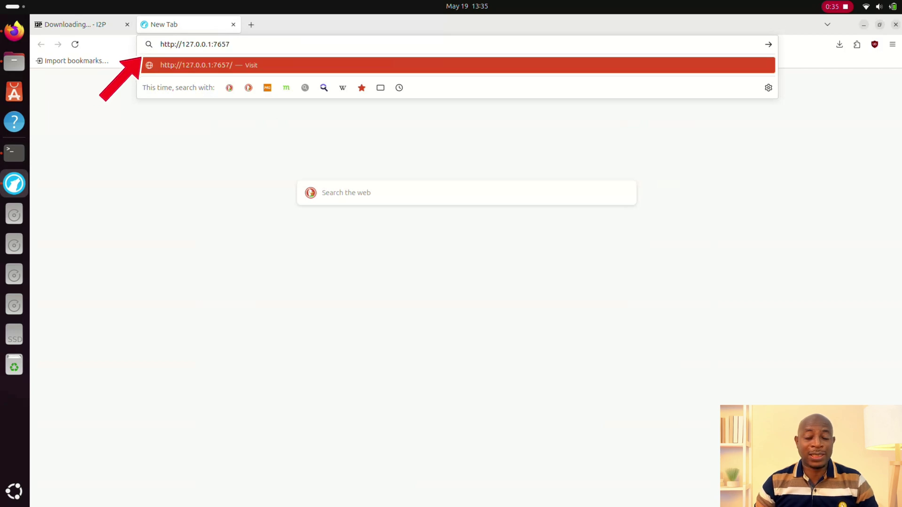
key(Return)
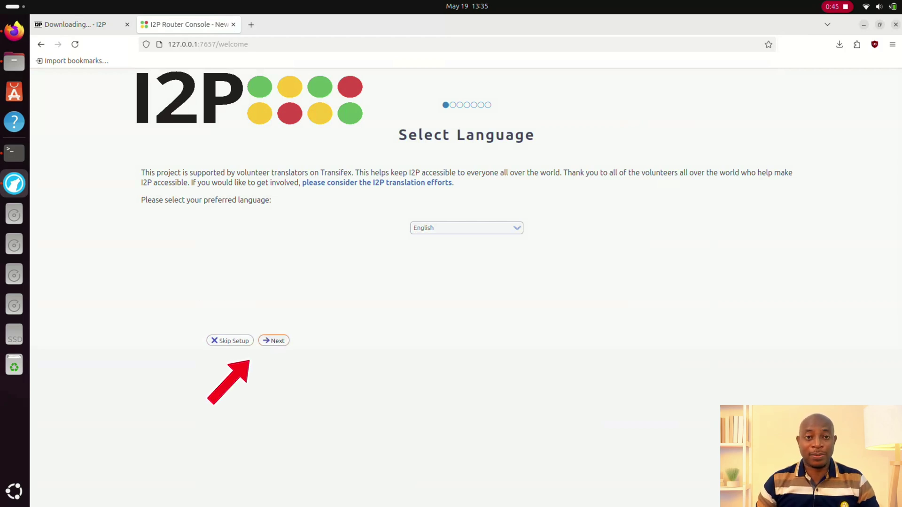
Step: Complete the wizard with English, the bandwidth test and suggested limits, then finish
click(273, 341)
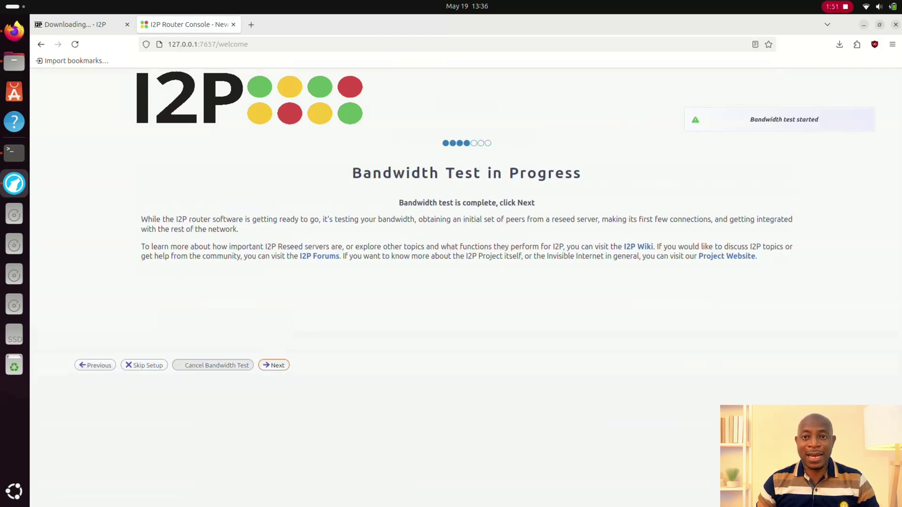
click(273, 365)
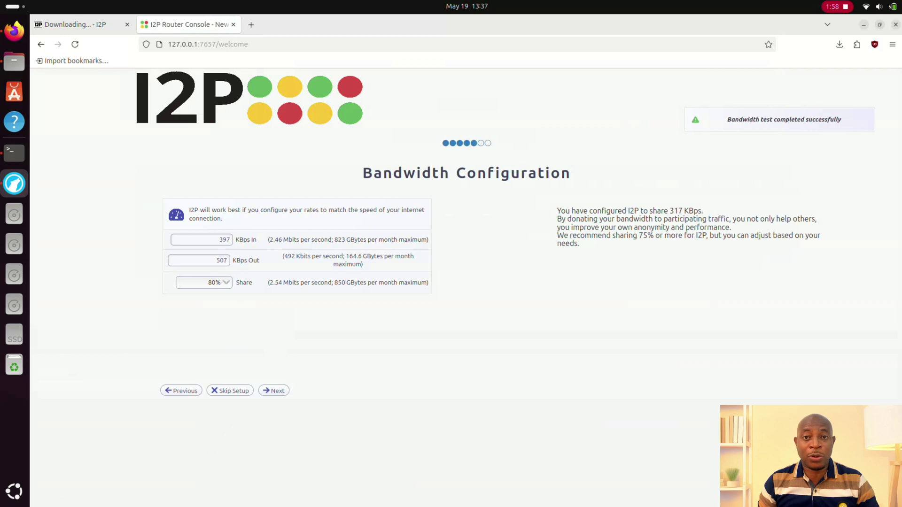
click(273, 390)
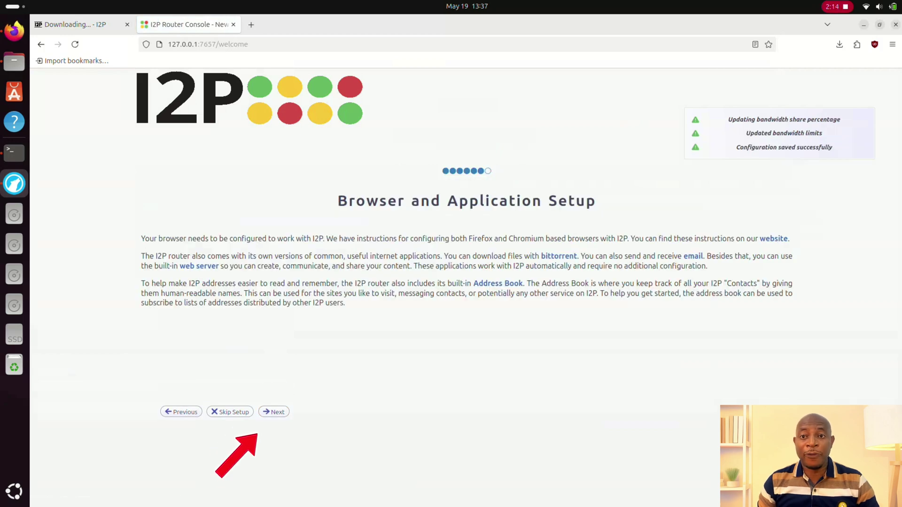
click(273, 412)
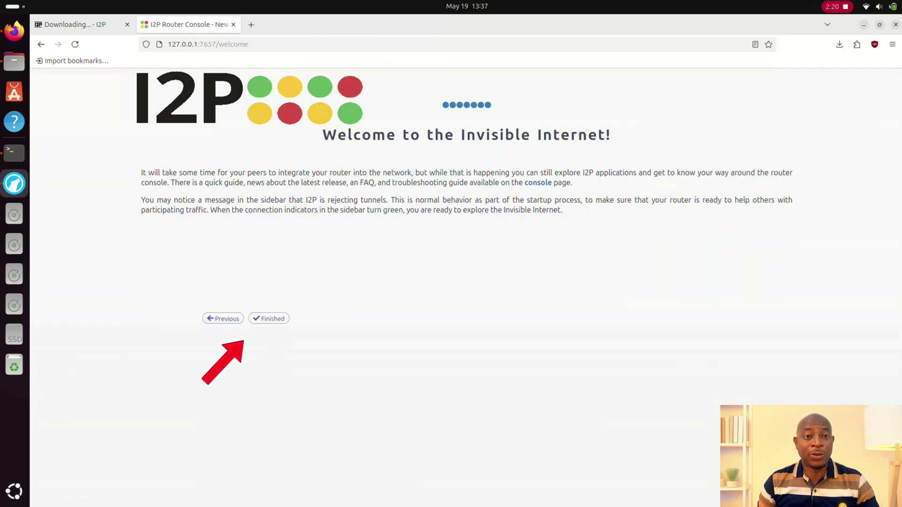
click(268, 318)
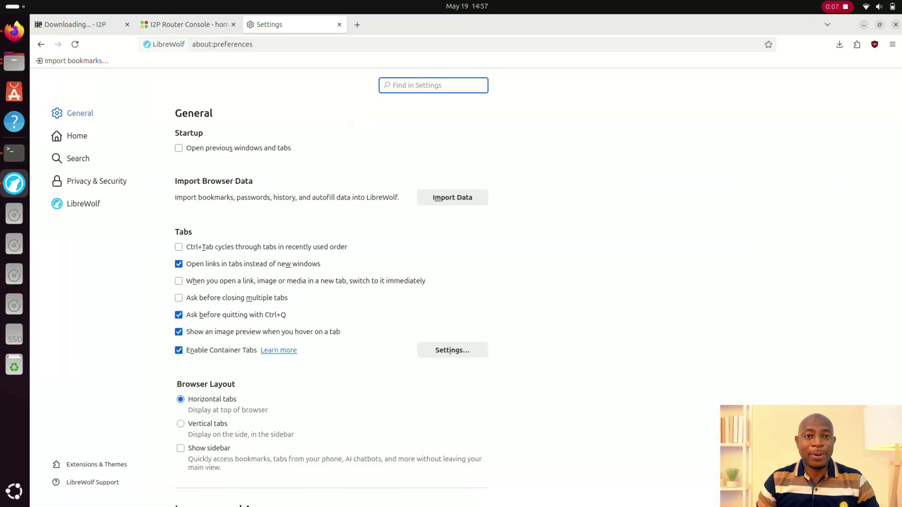
Step: In Network Settings, choose manual proxy and set the HTTP proxy to 127.0.0.1 port 4444
click(77, 135)
click(80, 113)
scroll(331, 282, down, 10)
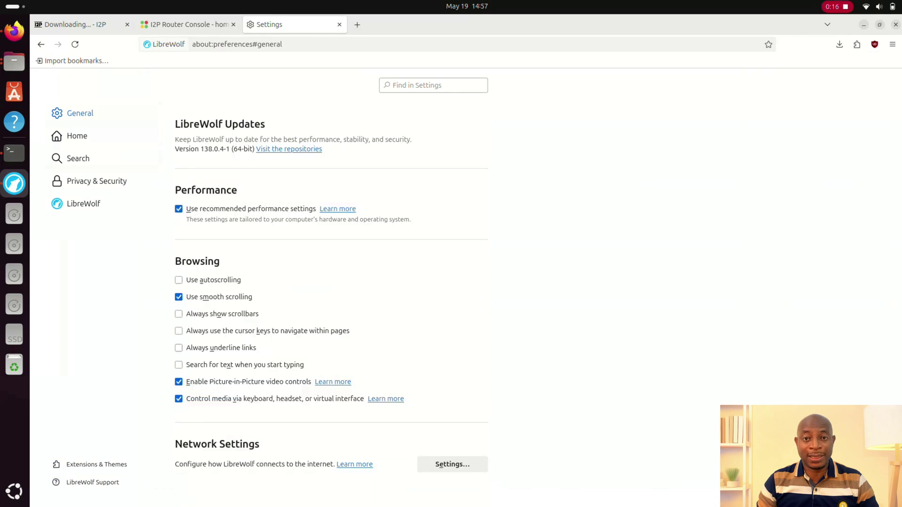
click(302, 198)
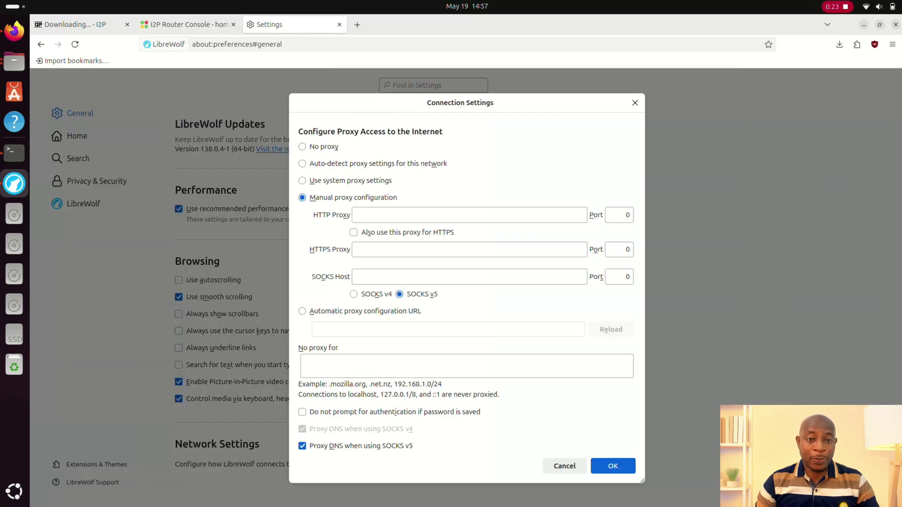
click(469, 214)
text(127.0.0.1)
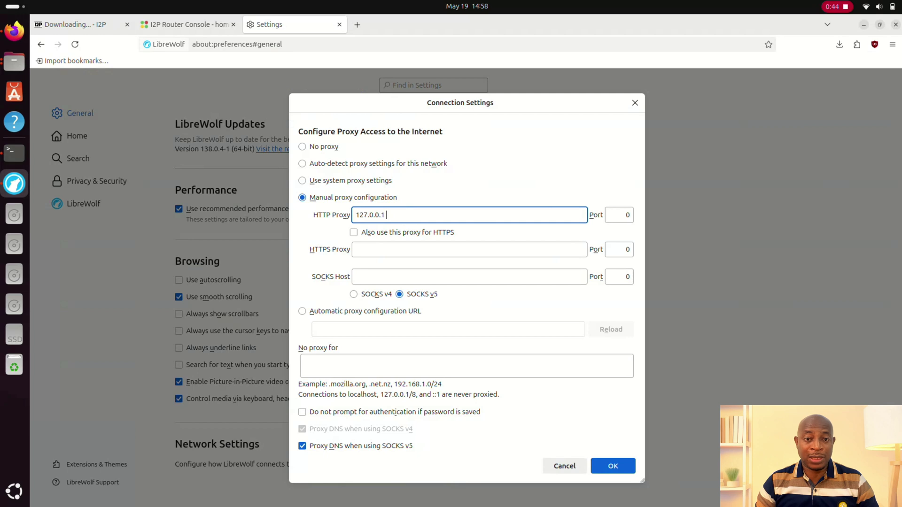
click(619, 215)
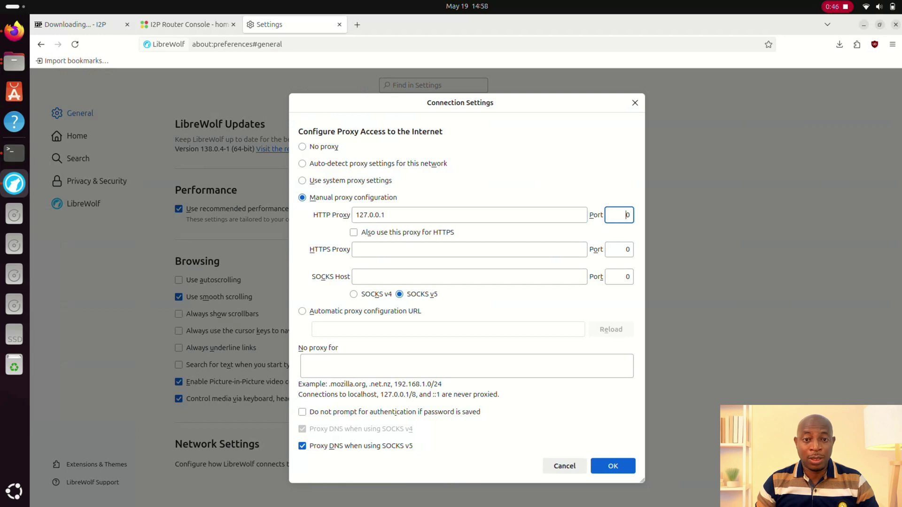
key(Delete)
text(4444)
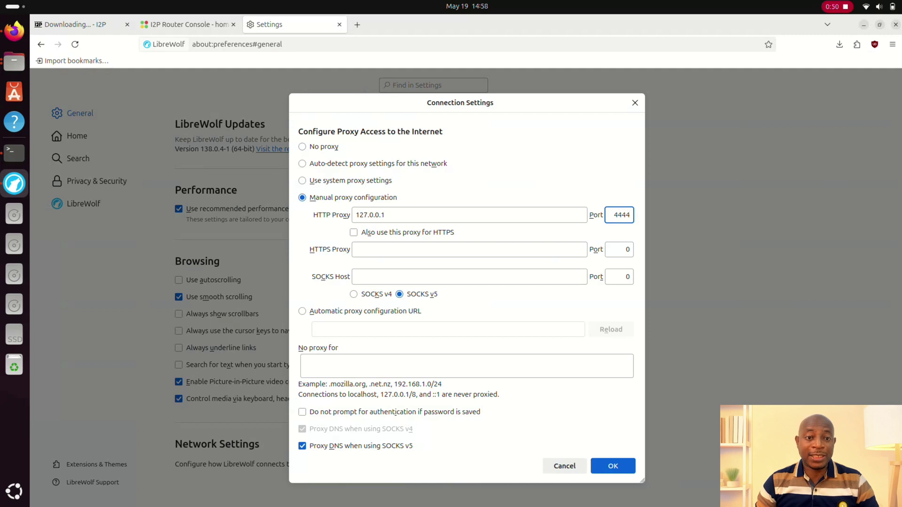
Step: Set the HTTPS proxy to 127.0.0.1 port 4445 and save the settings
click(356, 250)
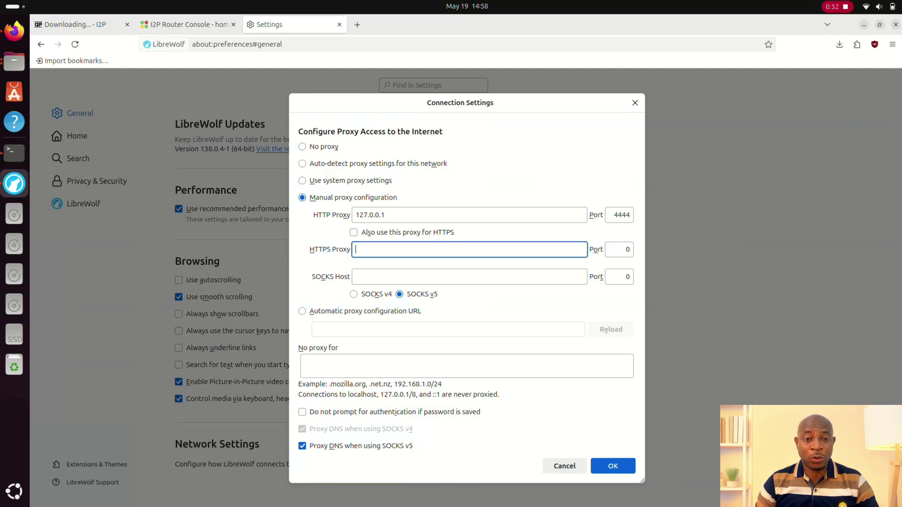
text(127.0.0.1)
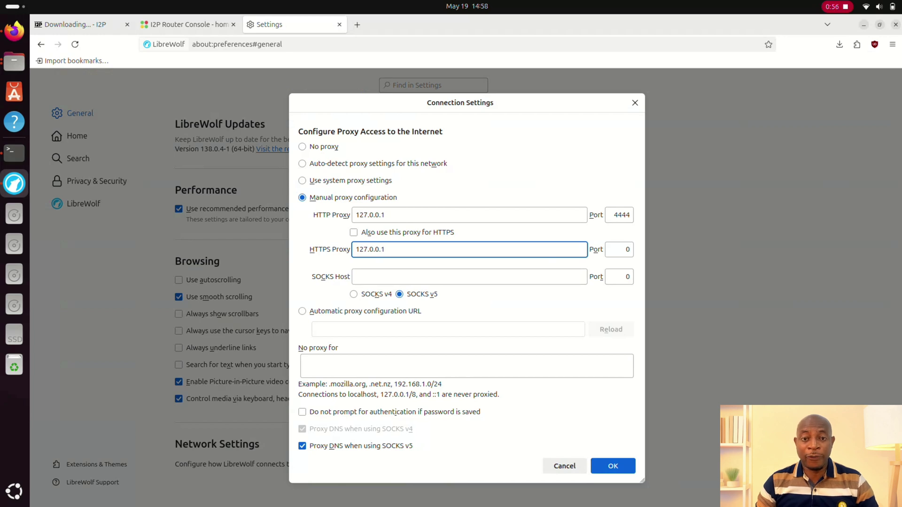
click(624, 249)
key(BackSpace)
text(4445)
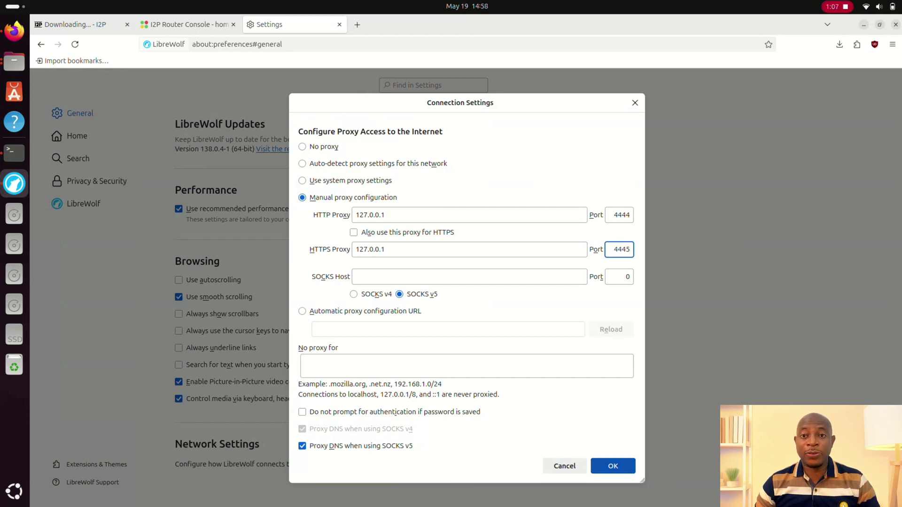
click(612, 465)
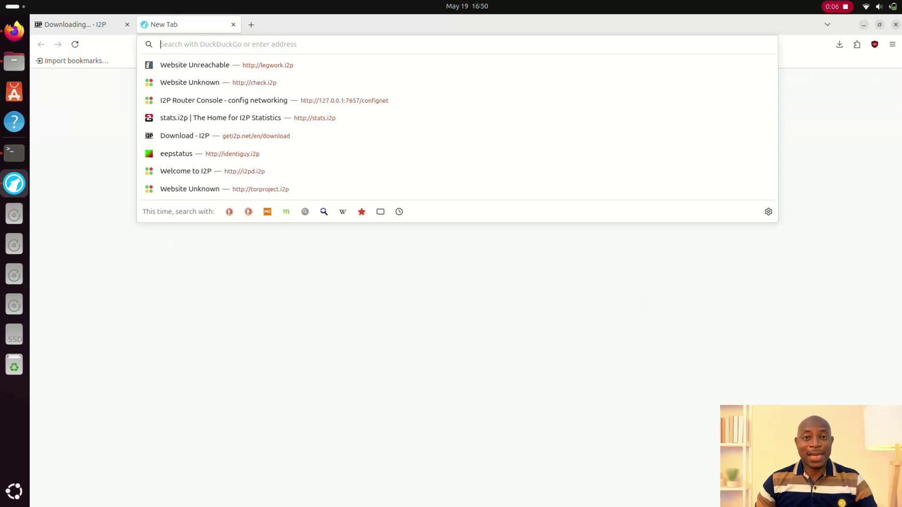
Step: Load the stats.i2p site and the identiguy.i2p eepstatus list
text(http://stats.i2p)
key(Return)
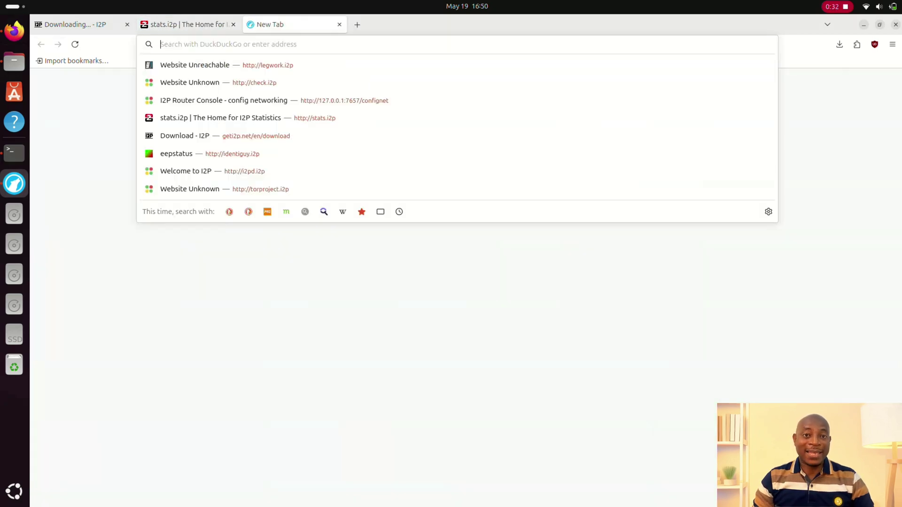
text(http://identiguy.i2p)
key(Return)
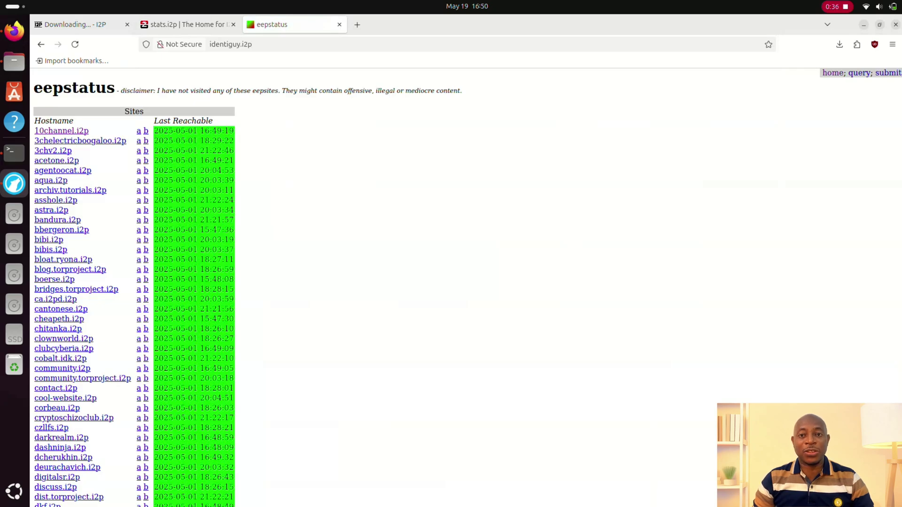
scroll(134, 286, down, 10)
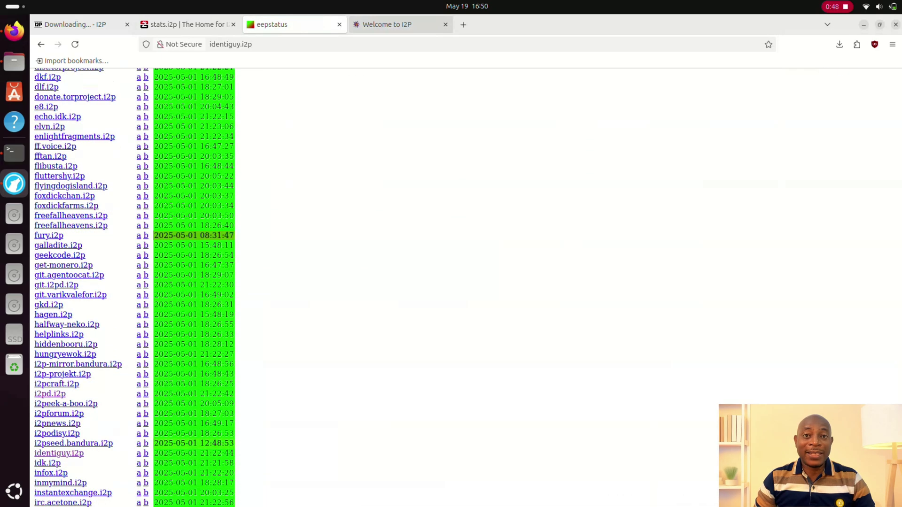
Step: Open torproject.i2p from the Welcome to I2P page, then load legwork.i2p search
click(390, 24)
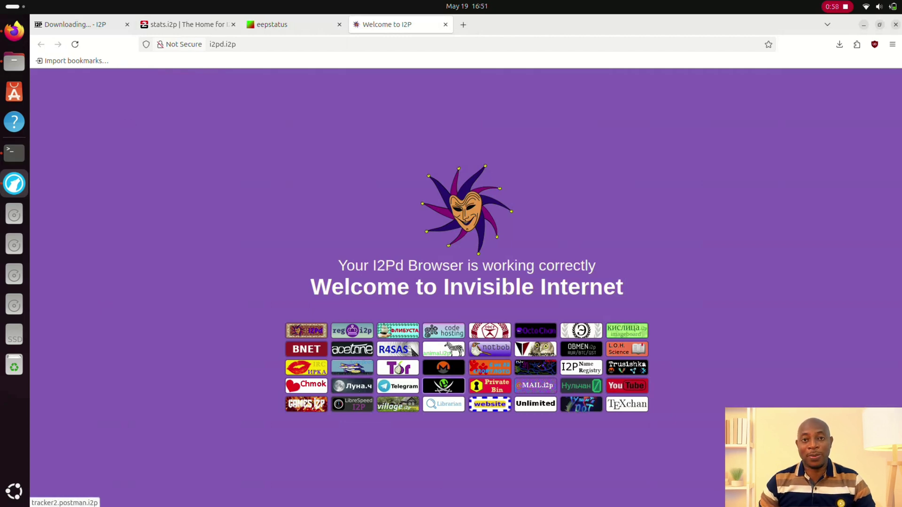
click(398, 367)
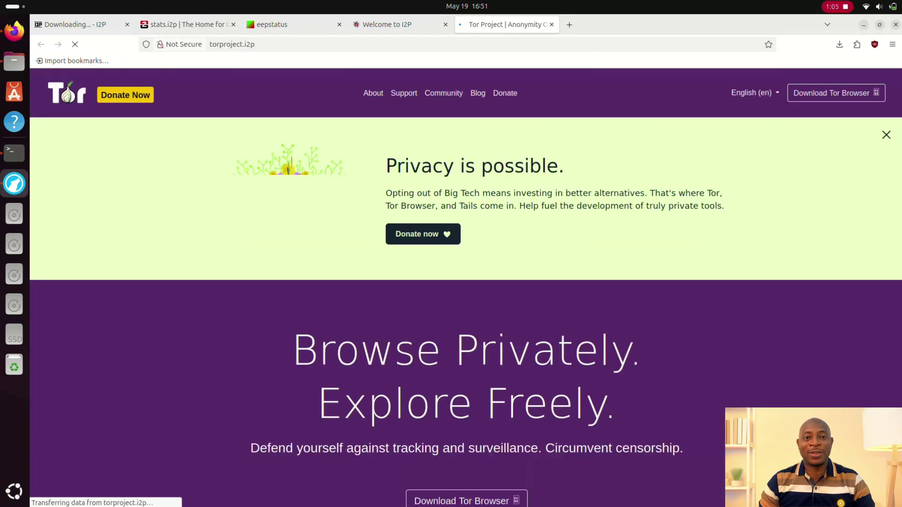
scroll(466, 288, down, 10)
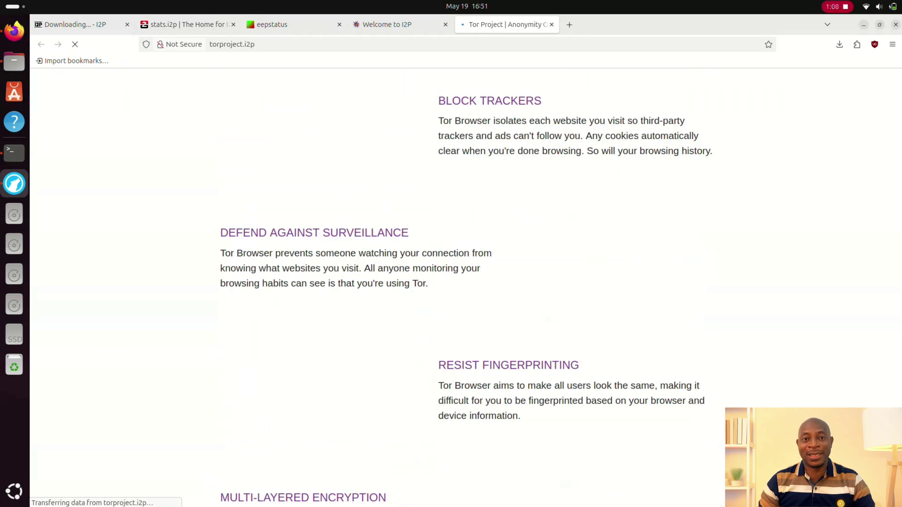
scroll(466, 287, up, 10)
key(ctrl+Page_Up)
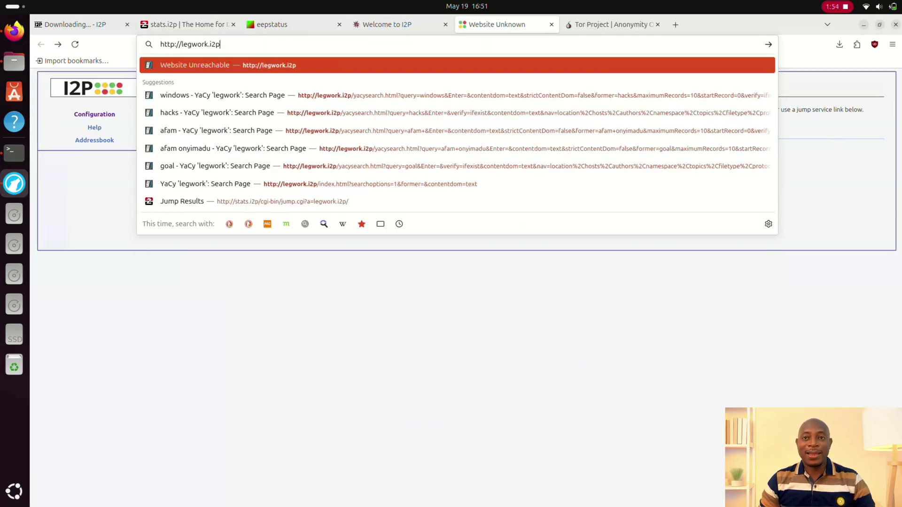
key(Return)
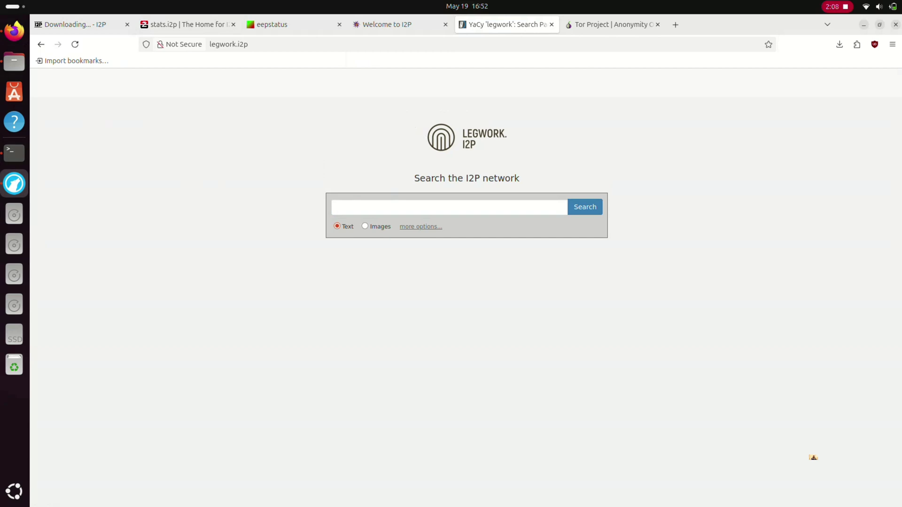
Step: Open the host lookup and jump forms from stats.i2p's I2P Services page
drag(415, 178, 519, 178)
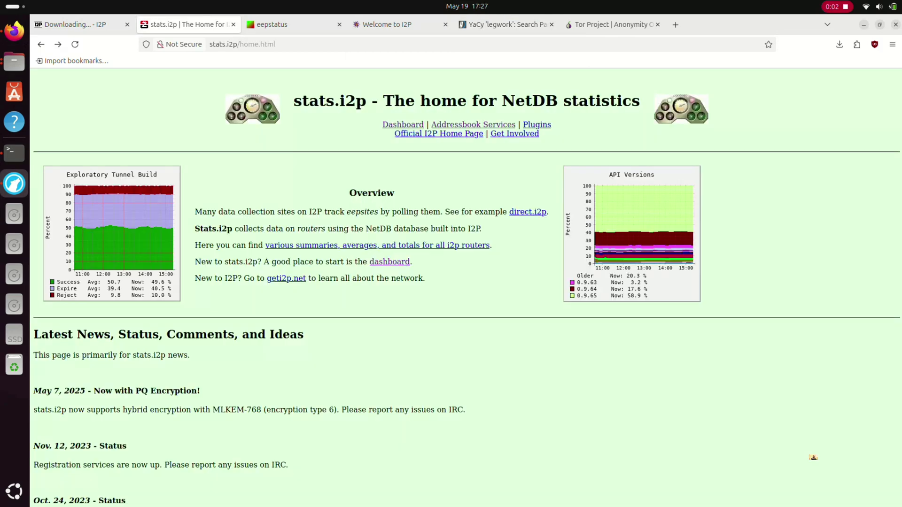
drag(295, 101, 365, 101)
key(ctrl+c)
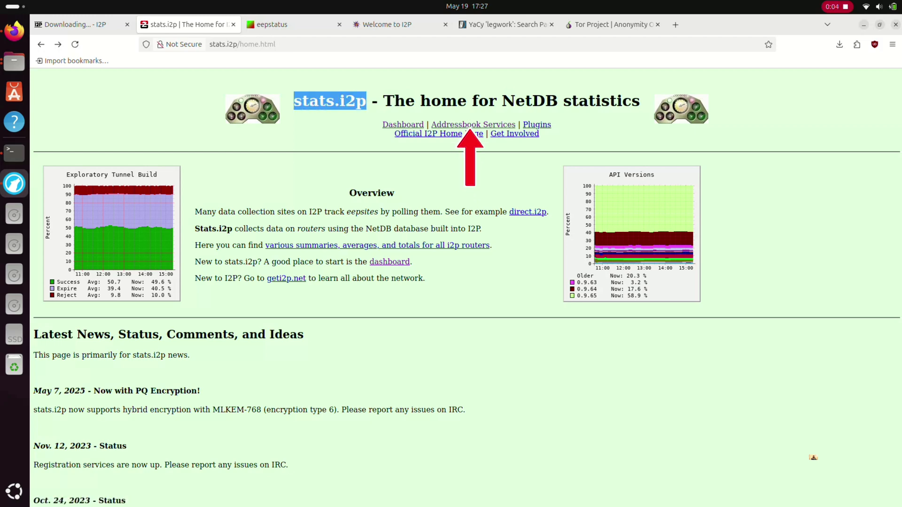
click(469, 126)
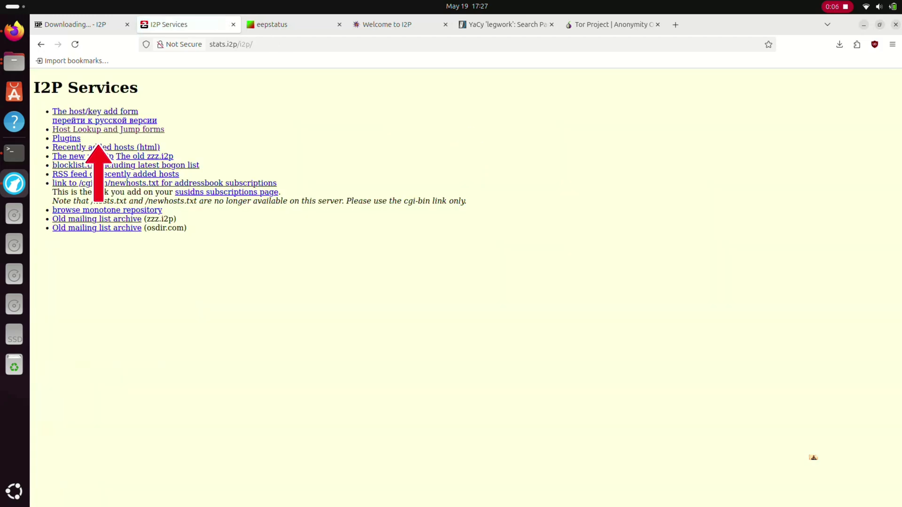
click(108, 129)
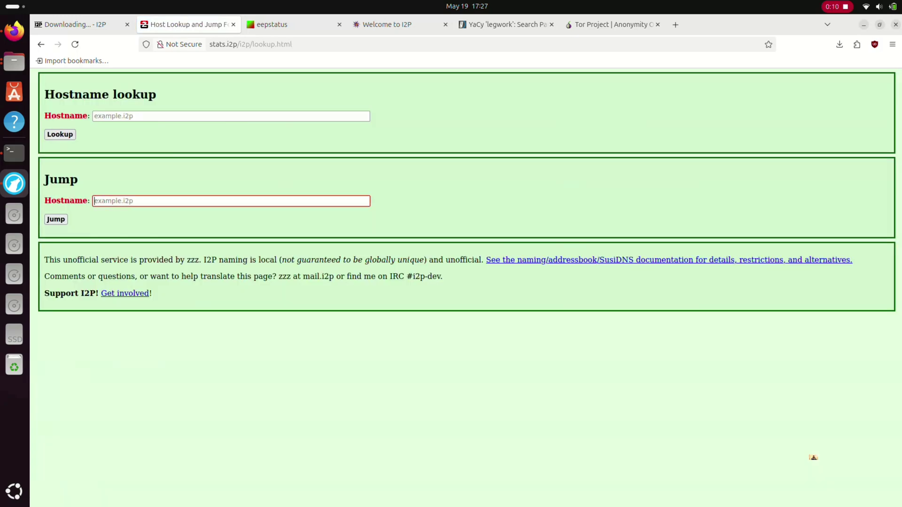
Step: Submit fftan.i2p as the Jump Hostname and see the failed-jump message
key(ctrl+Tab)
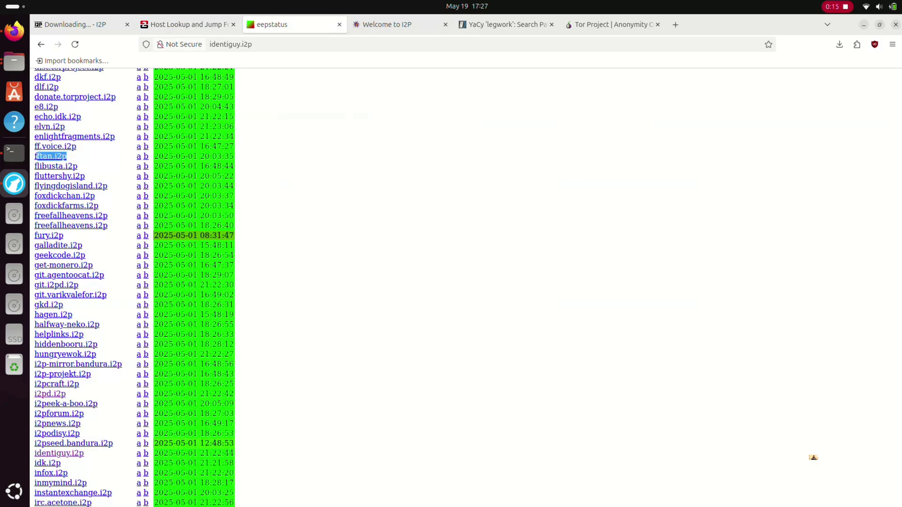
key(ctrl+shift+Tab)
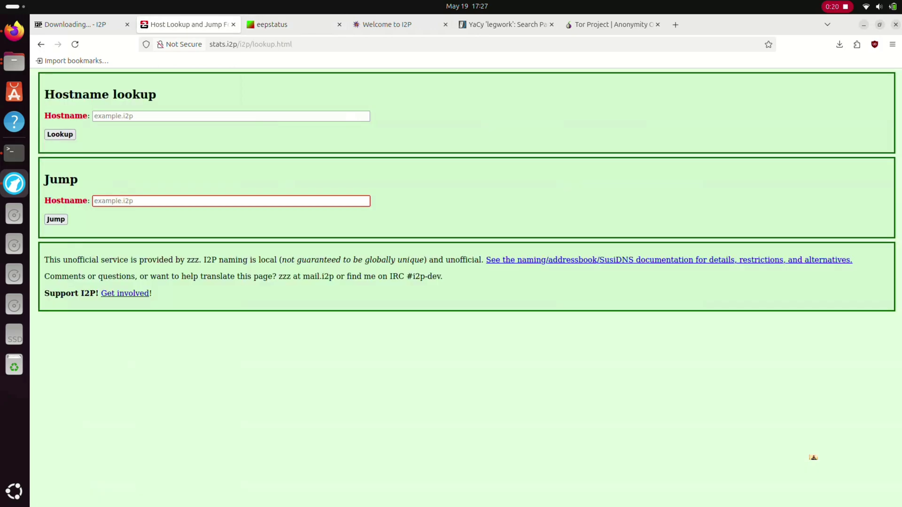
text(fftan.i2p)
key(Return)
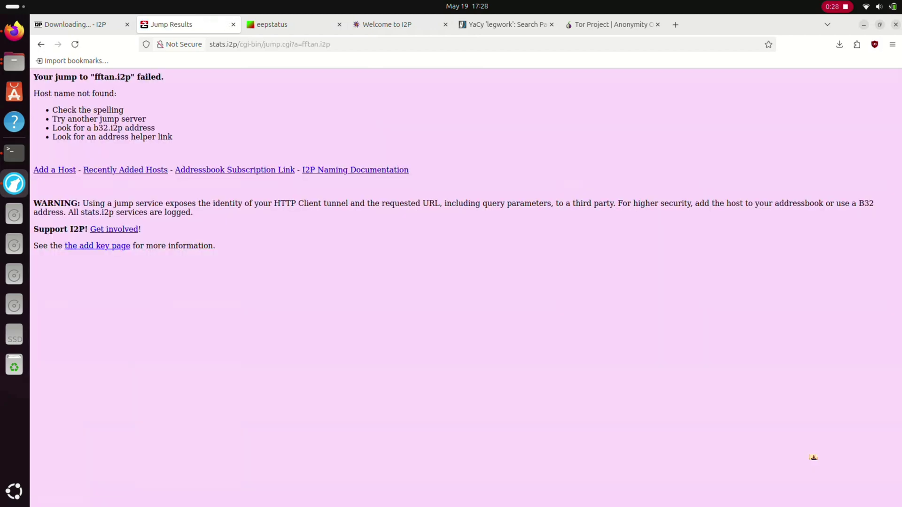
drag(164, 76, 32, 77)
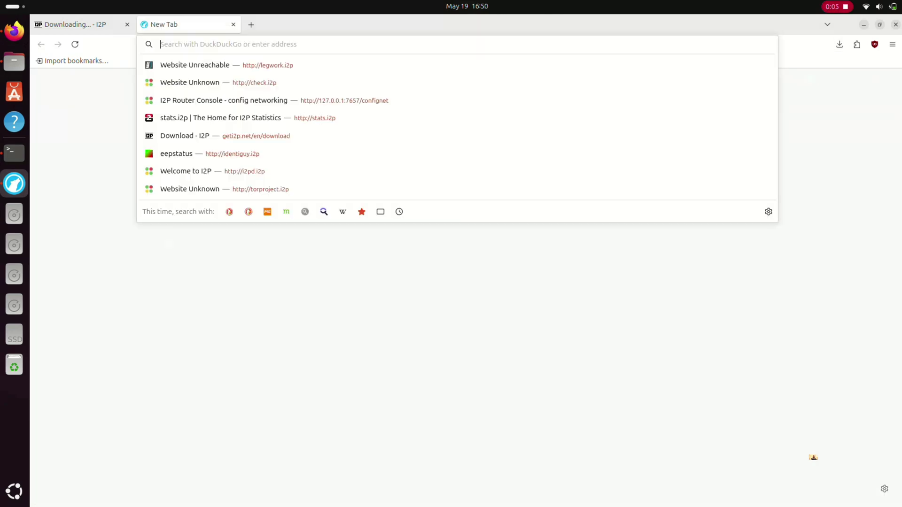
key(ctrl+v)
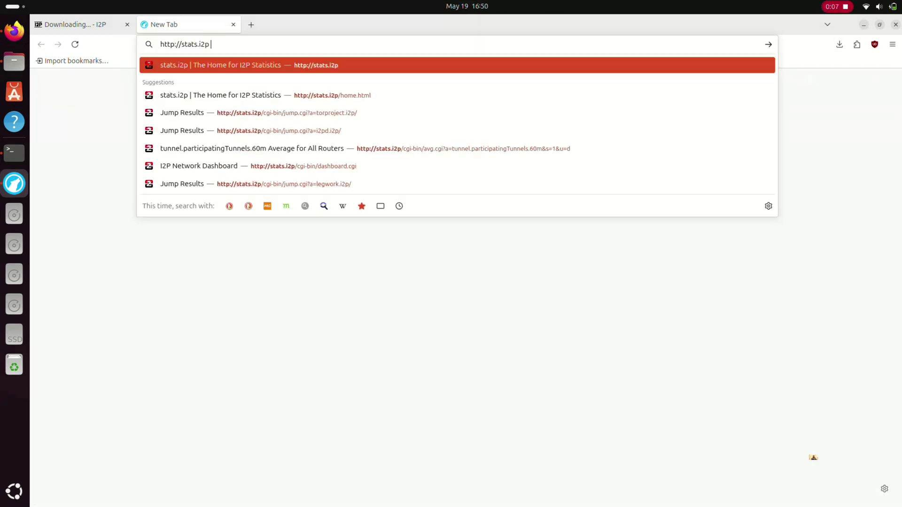
key(Return)
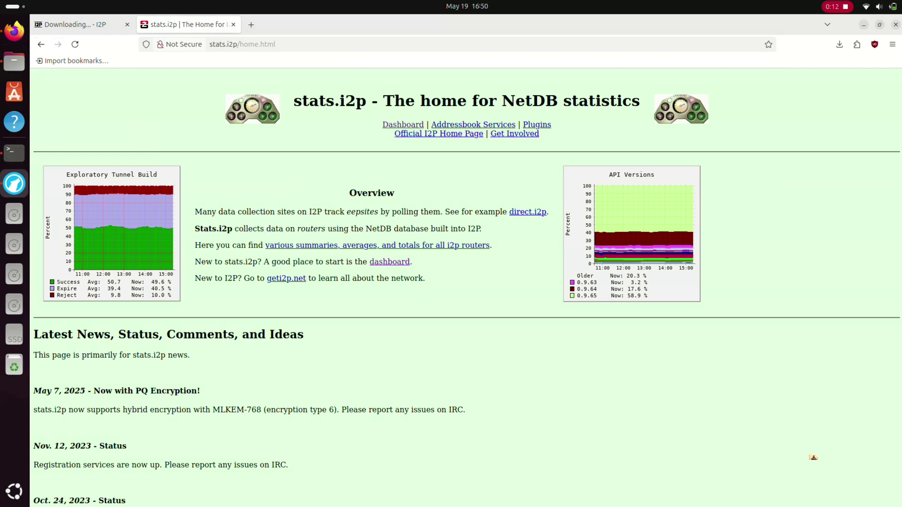
drag(640, 100, 502, 101)
scroll(813, 457, down, 5)
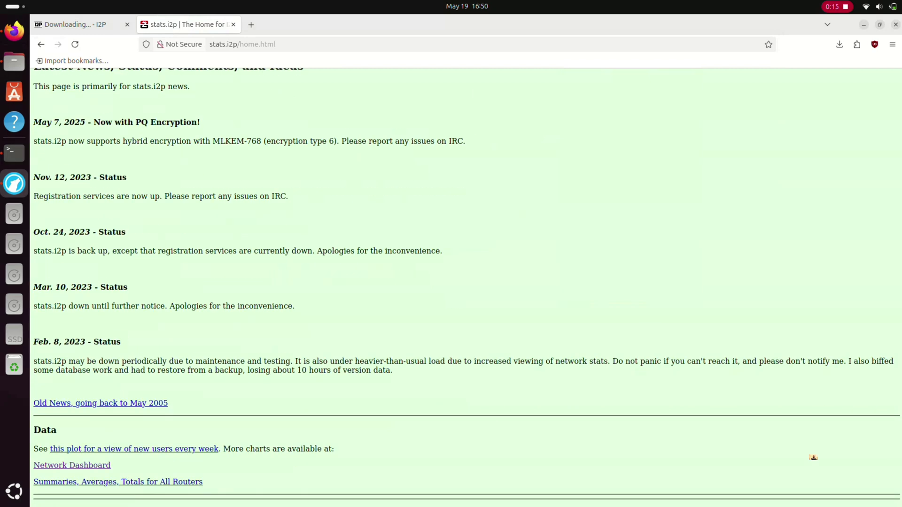
scroll(813, 457, down, 1)
scroll(813, 457, up, 5)
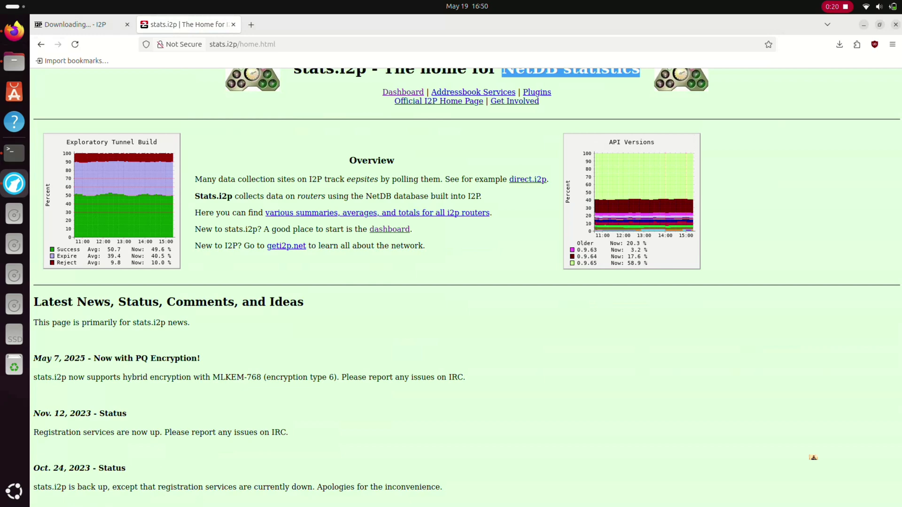
scroll(813, 457, down, 5)
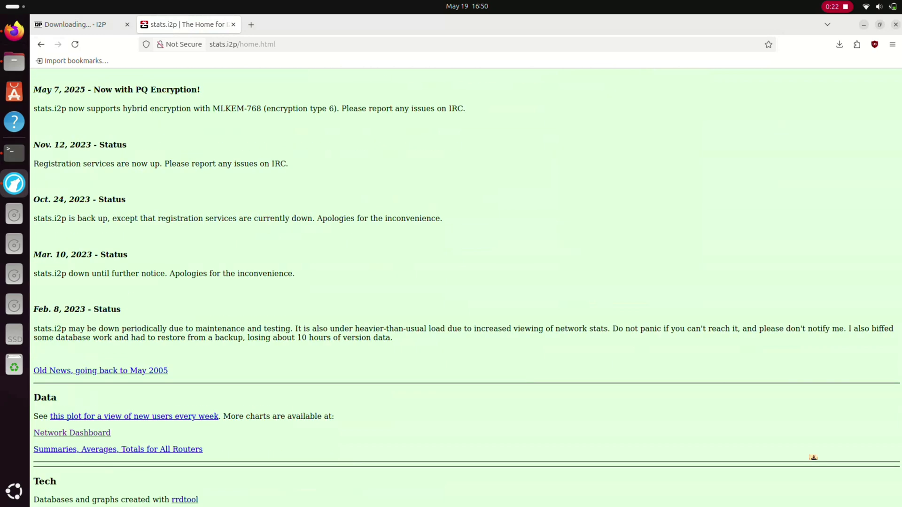
scroll(813, 457, up, 6)
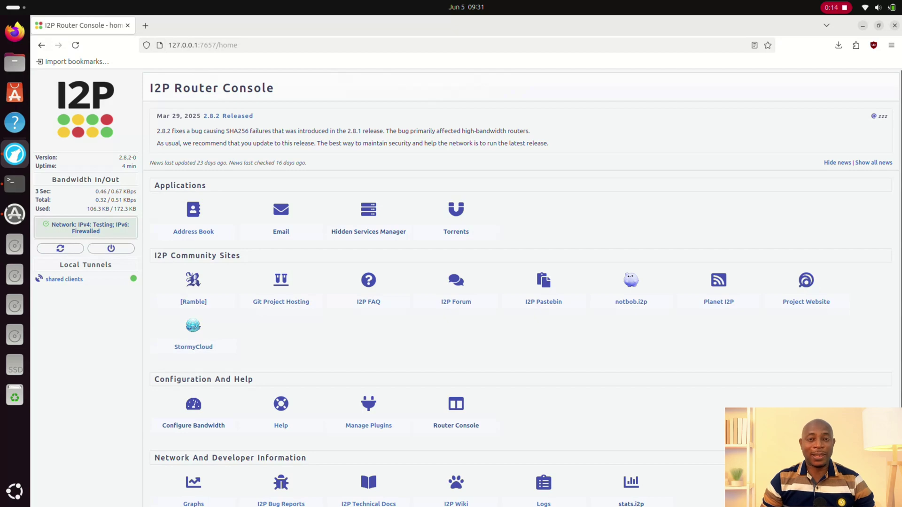
Step: Open the Applications Email icon in a new tab and view the susimail Email Login page
drag(204, 185, 86, 247)
click(85, 248)
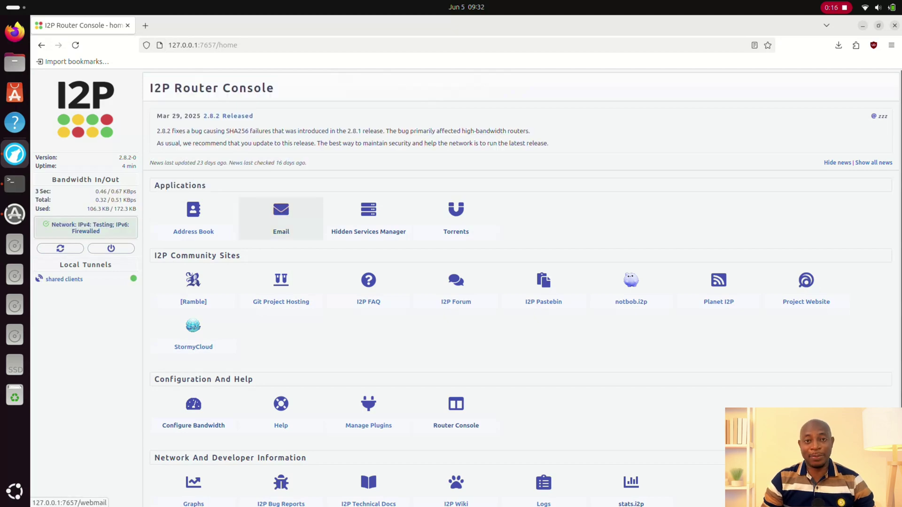
right_click(287, 214)
click(338, 224)
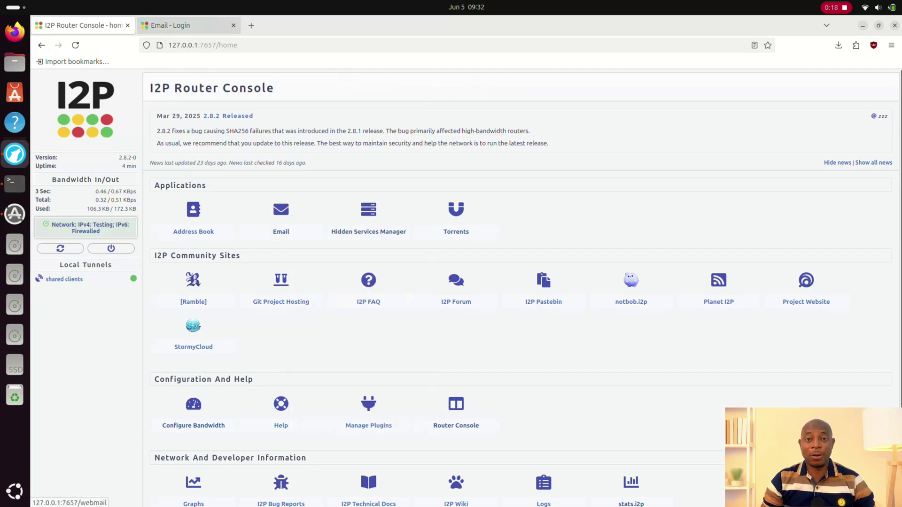
click(188, 25)
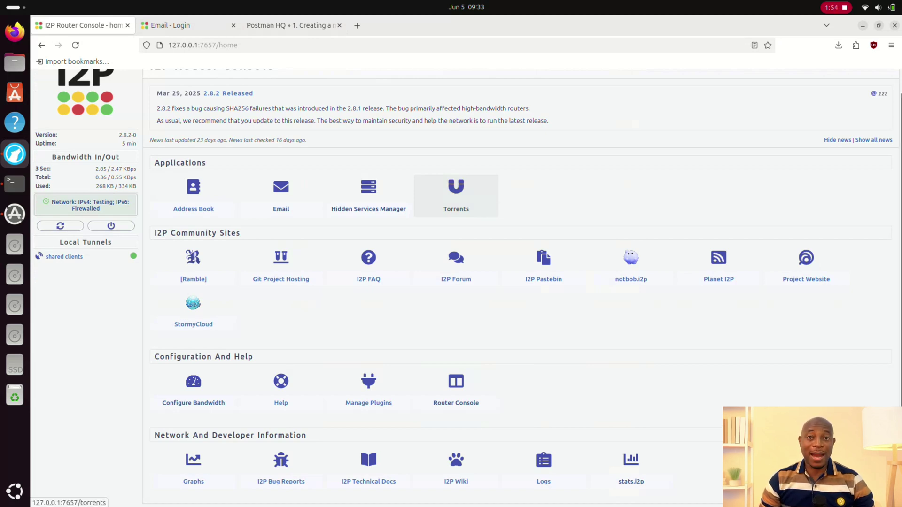
Step: Open the Applications Torrents icon in a new tab to view I2PSnark with no torrents loaded
right_click(474, 200)
click(498, 206)
click(188, 25)
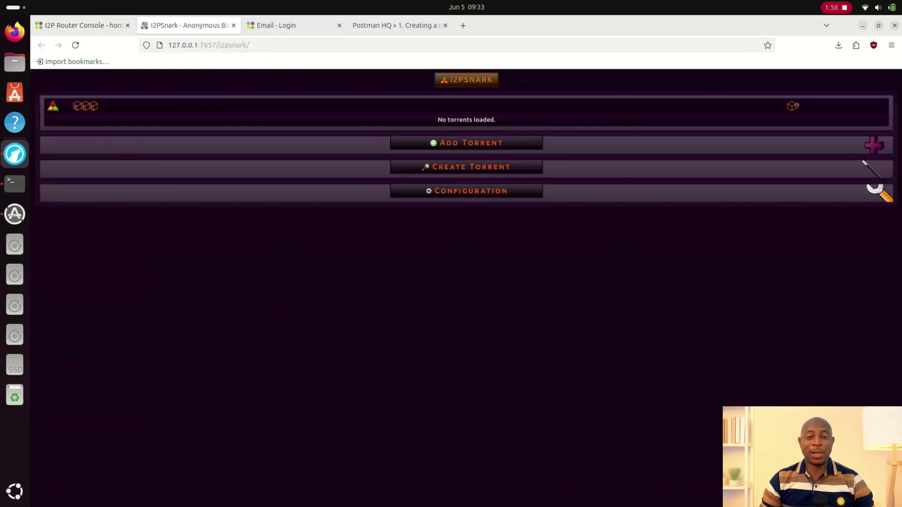